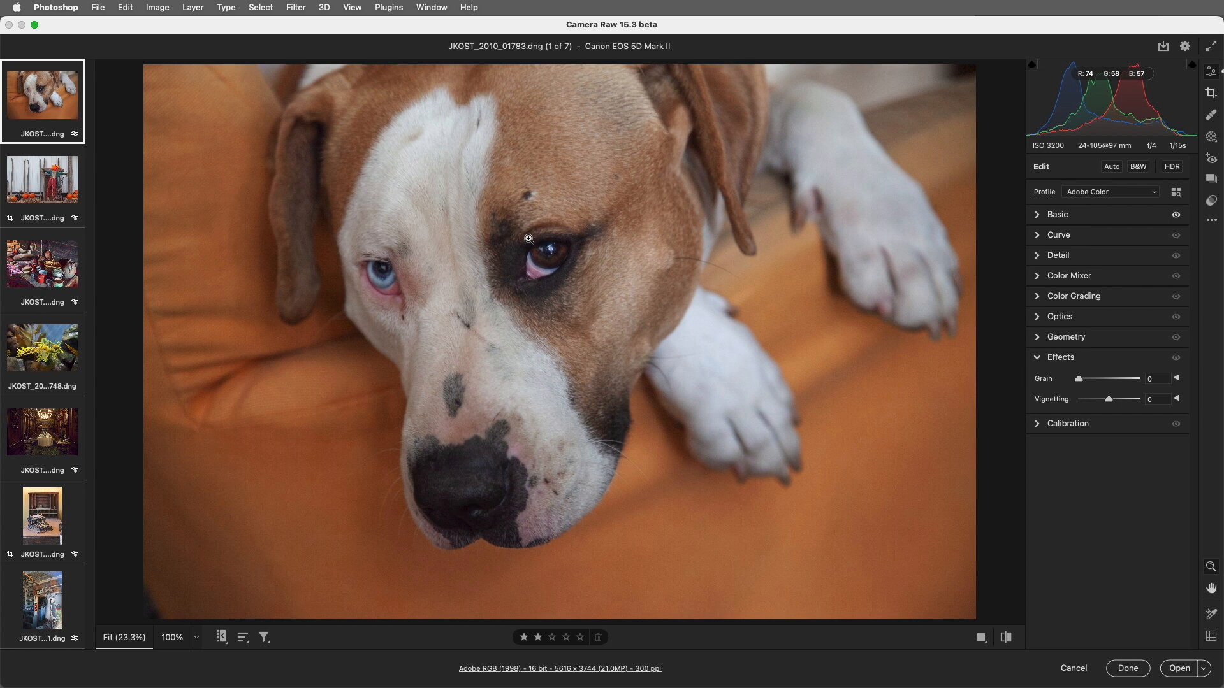
pyautogui.click(1211, 220)
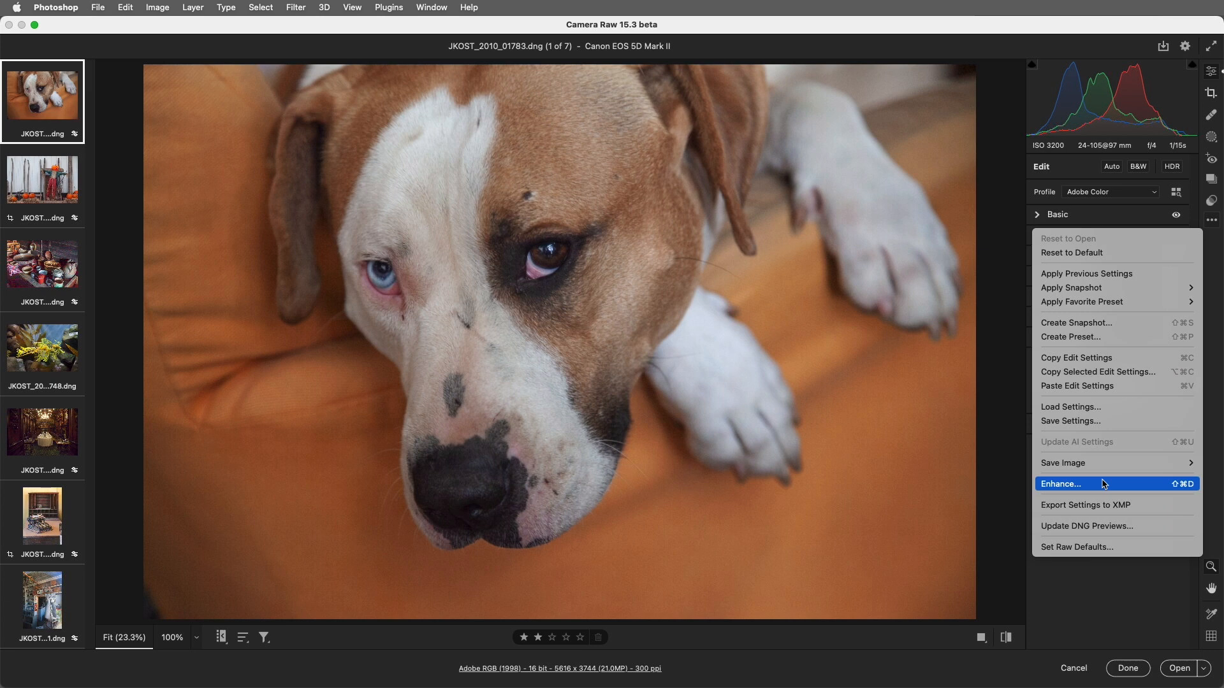
pyautogui.click(838, 322)
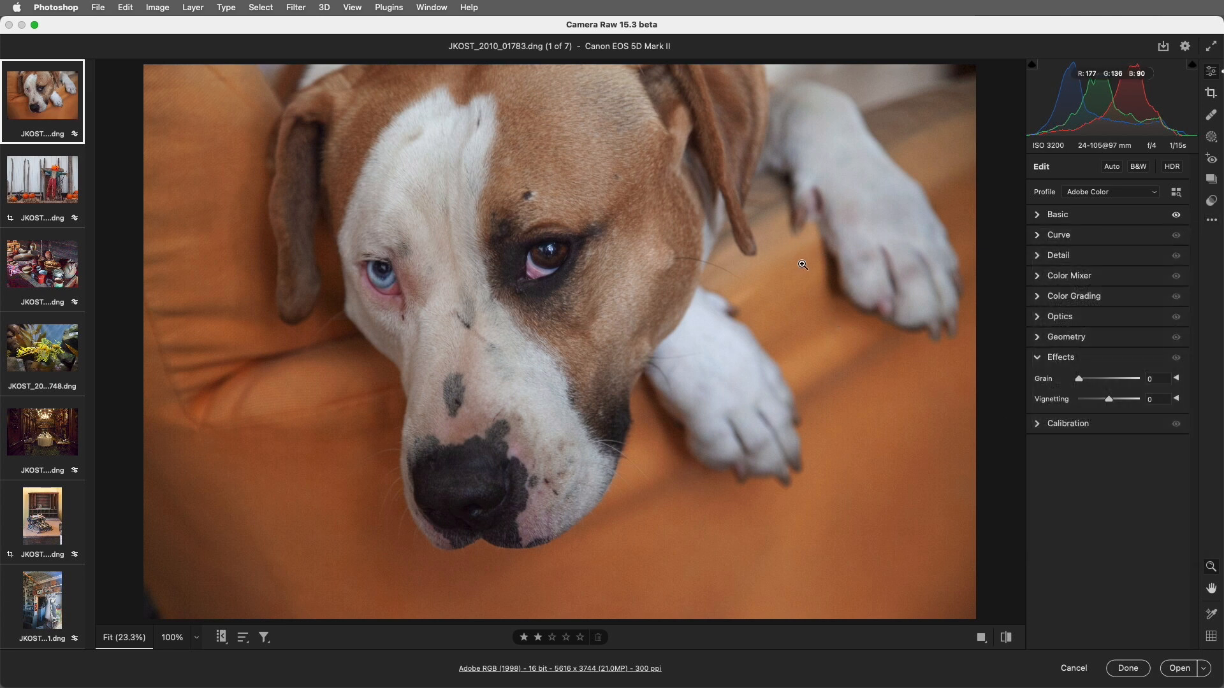
pyautogui.rightClick(801, 262)
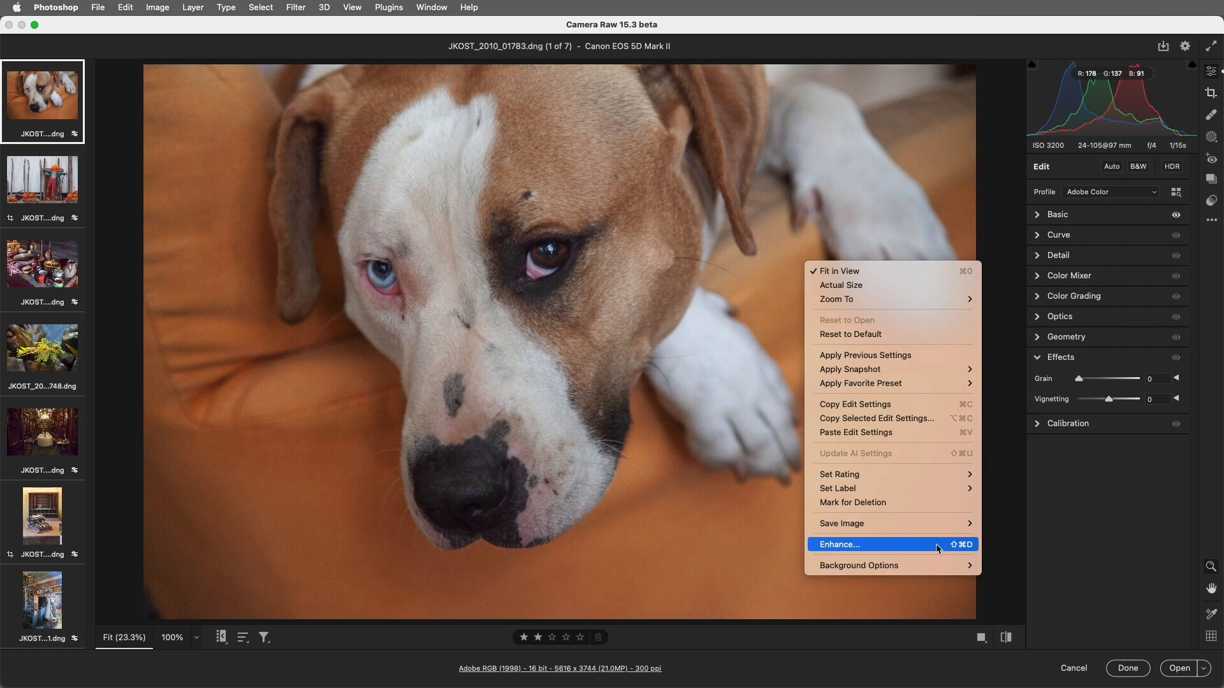
pyautogui.click(800, 502)
# Step: Open the AI Denoise enhancement for the dog photo and compare the fur preview without it
pyautogui.click(1039, 258)
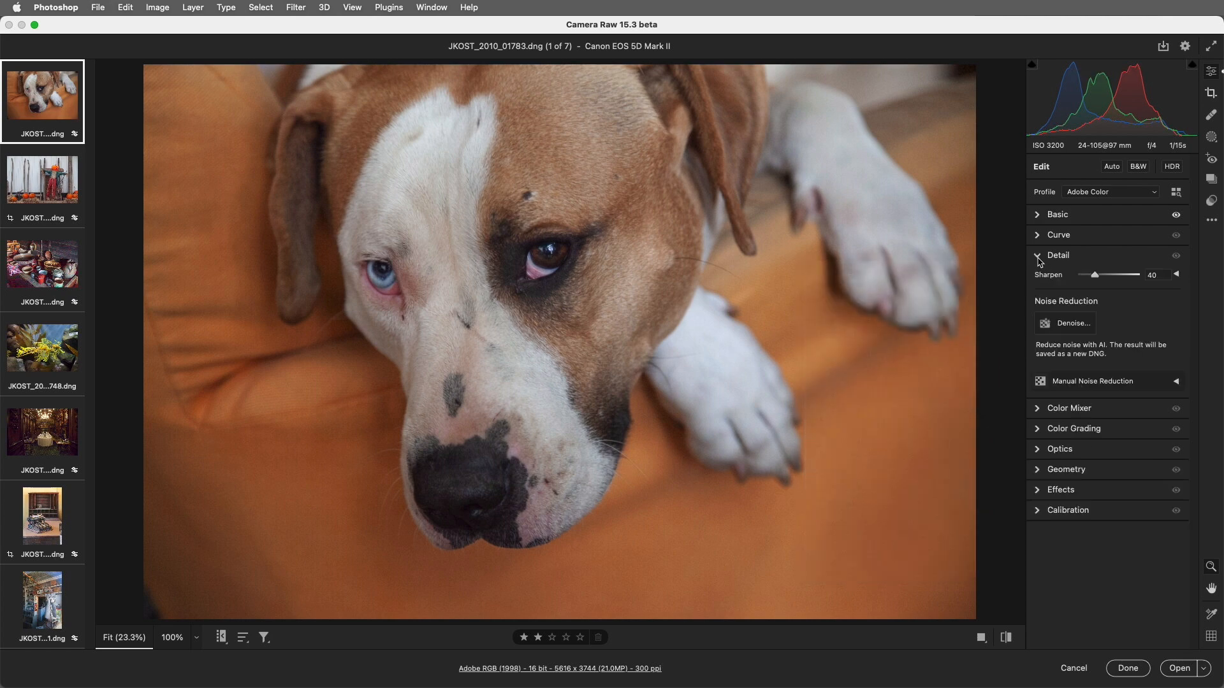
pyautogui.click(1073, 325)
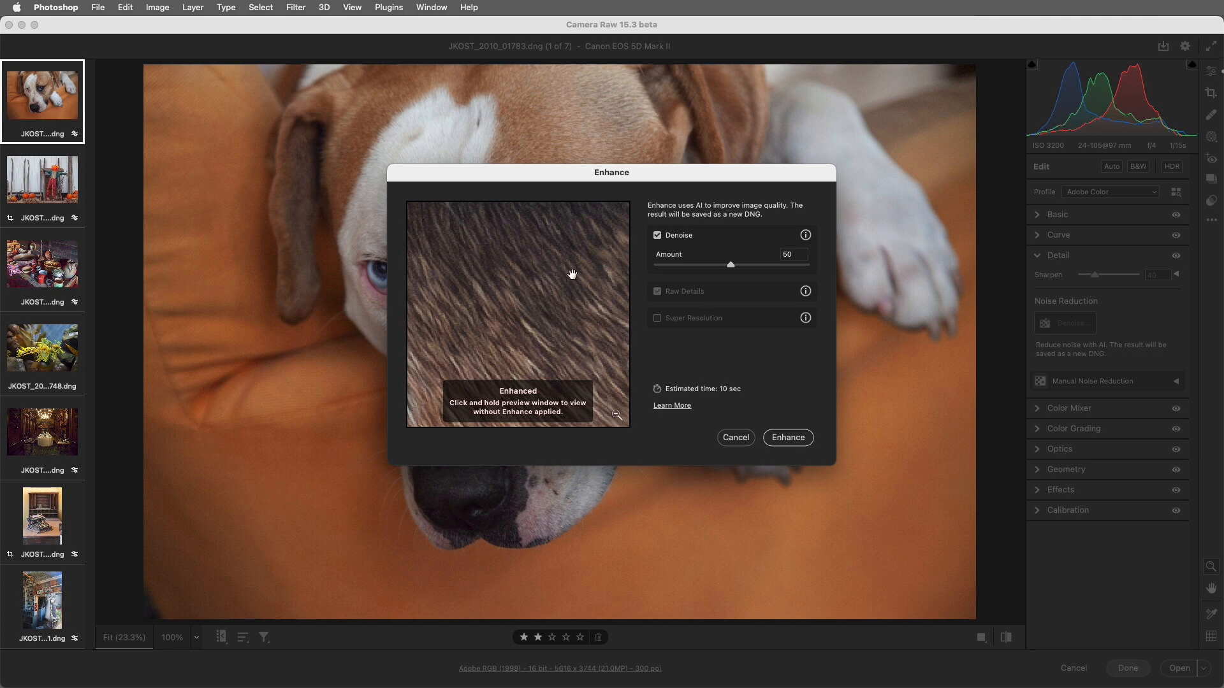
pyautogui.click(580, 277)
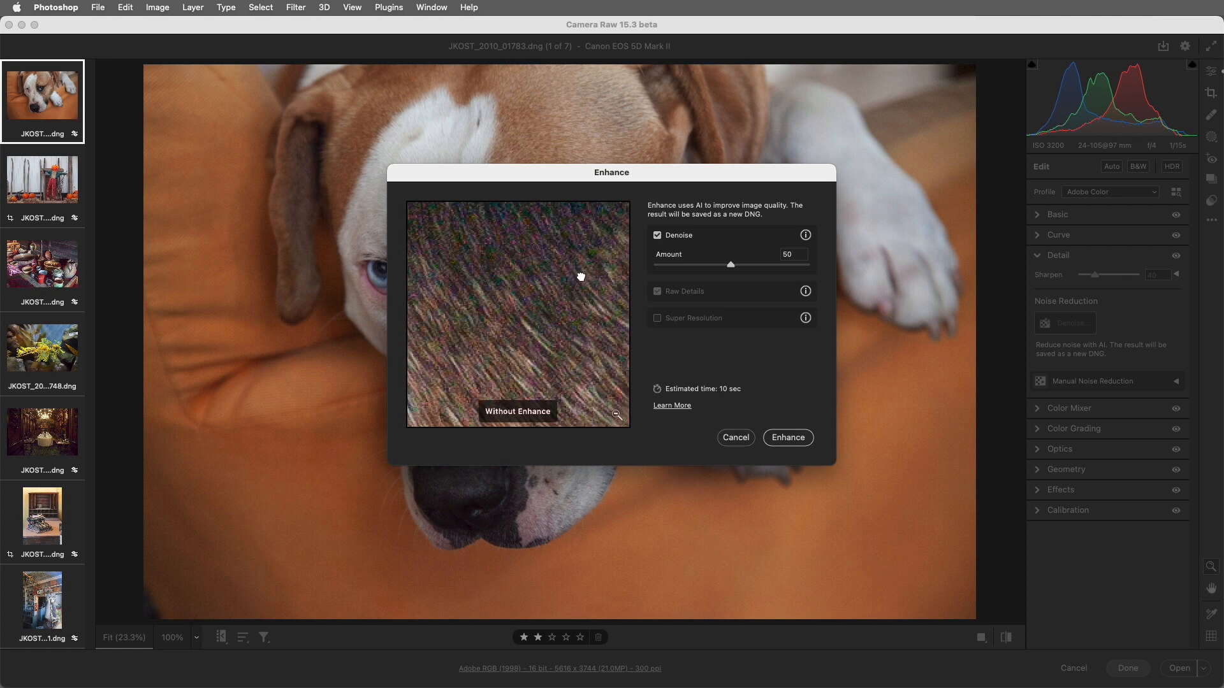
# Step: Examine the dog's brown eye and the area around it in the Enhance preview, with and without noise reduction
pyautogui.click(616, 416)
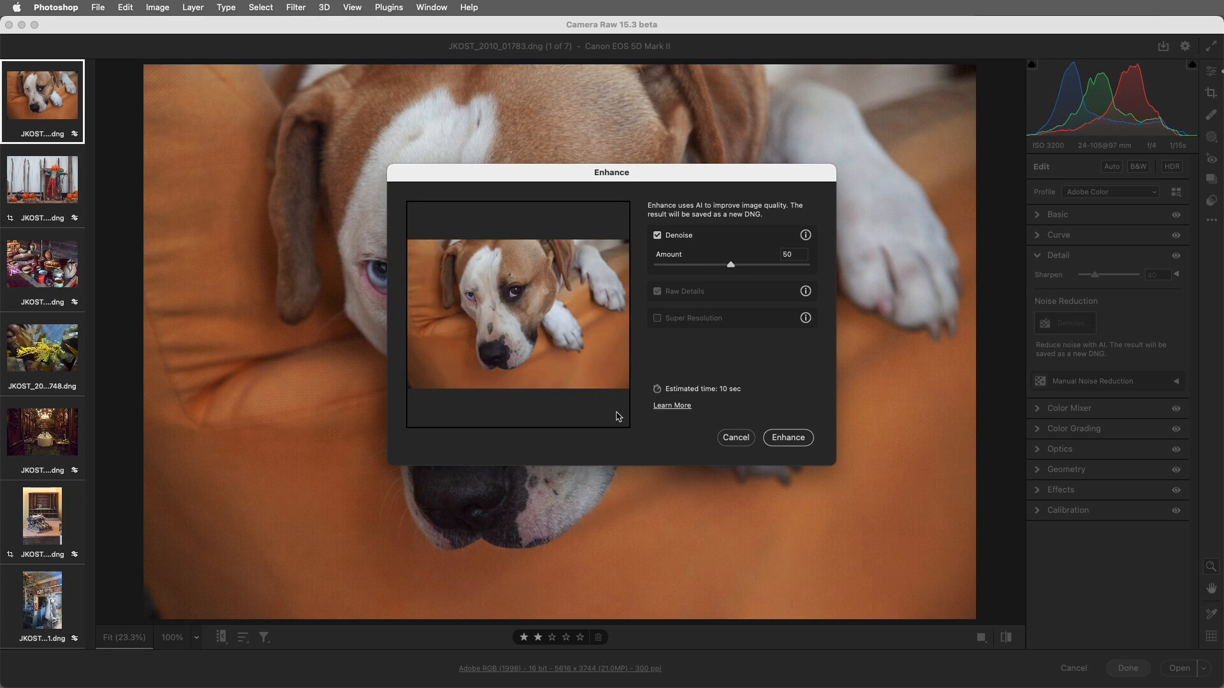
pyautogui.click(515, 291)
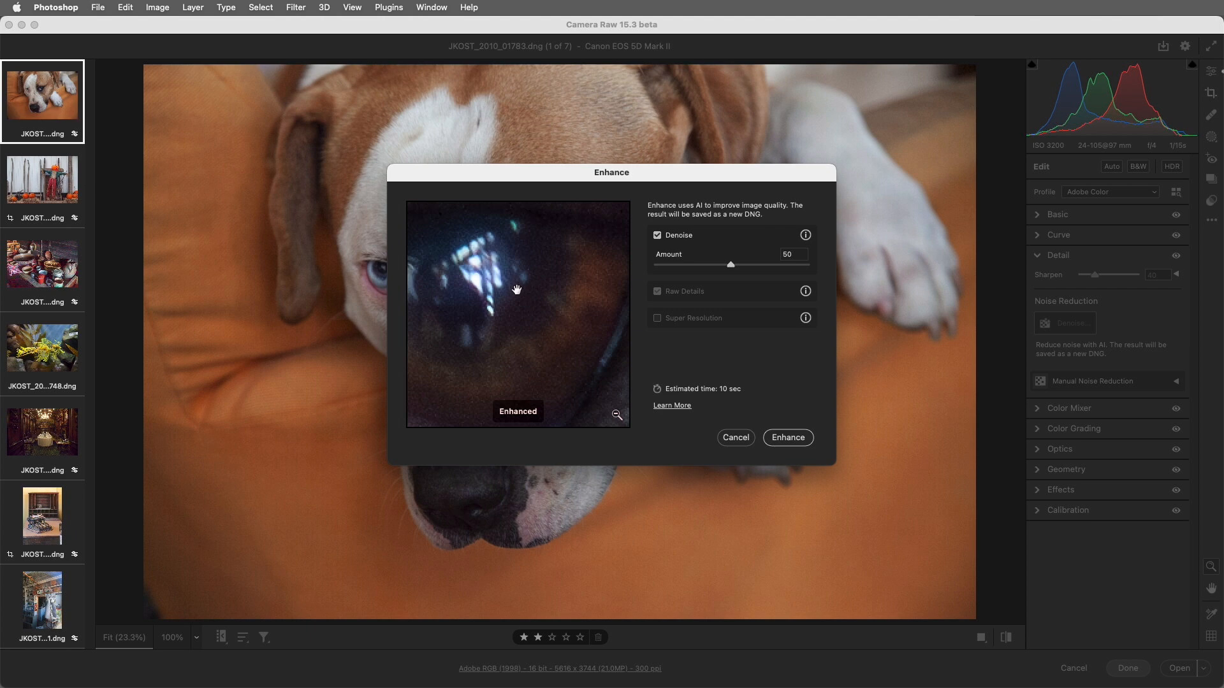
pyautogui.moveTo(457, 261); pyautogui.dragTo(589, 290)
pyautogui.click(465, 368)
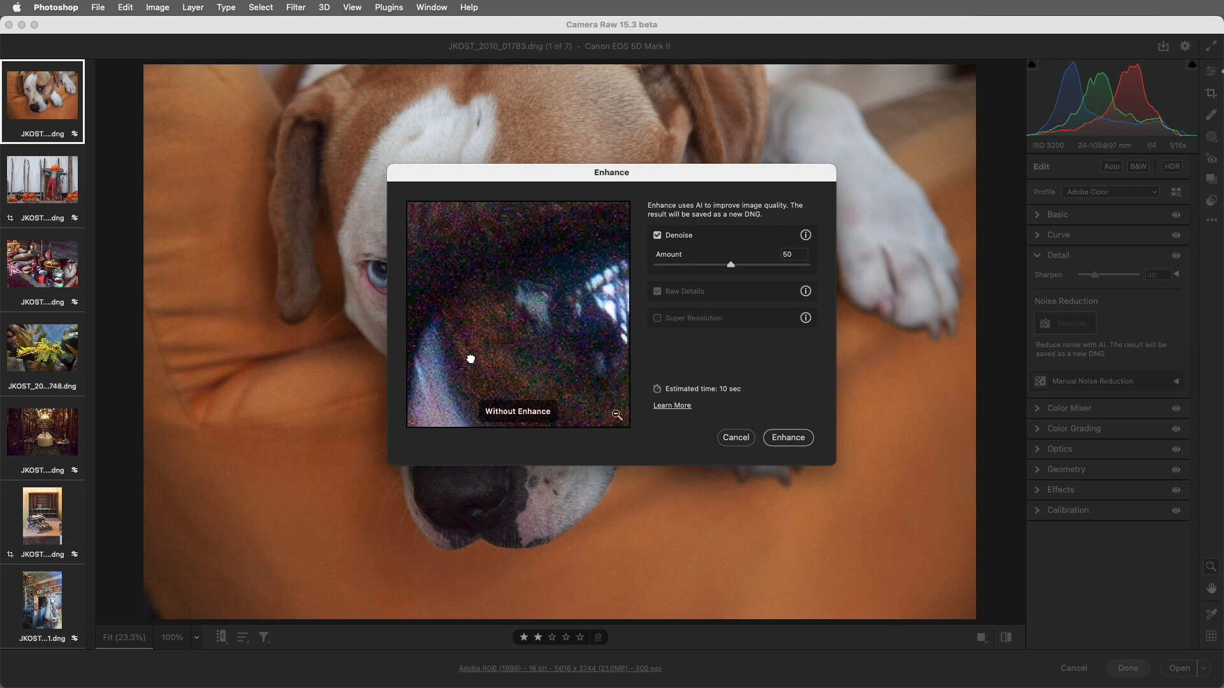
pyautogui.moveTo(465, 367); pyautogui.dragTo(555, 267)
pyautogui.moveTo(549, 347); pyautogui.dragTo(567, 282)
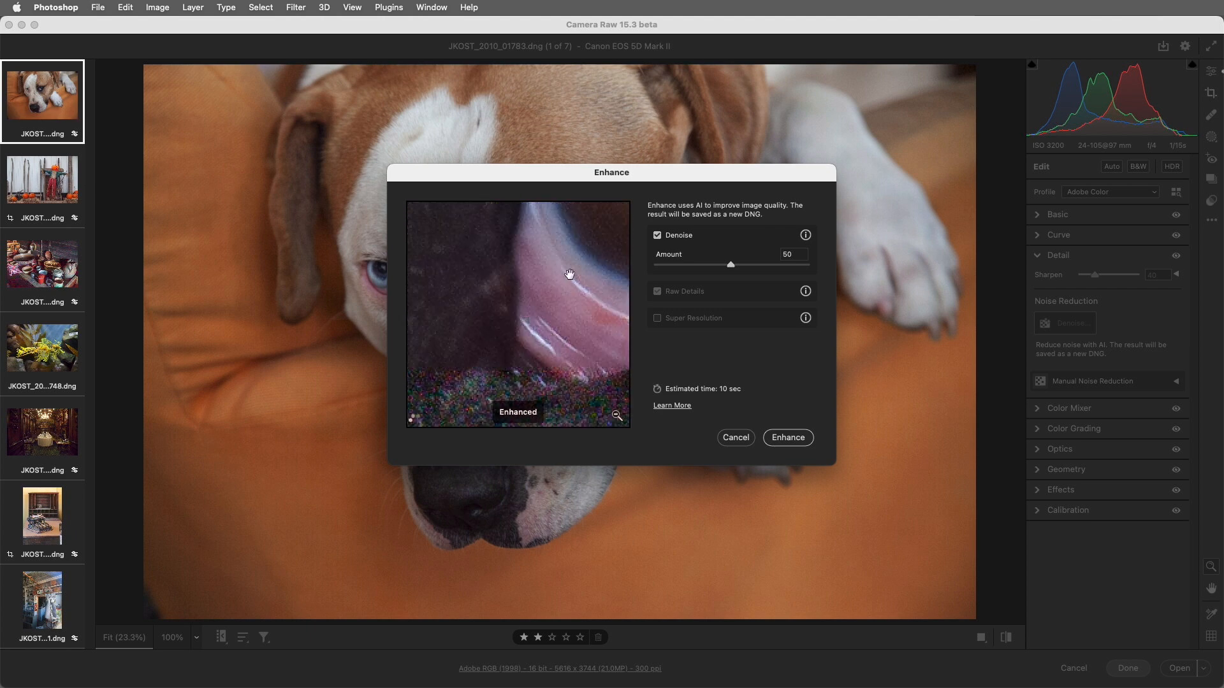
# Step: Move the Enhance dialog away from the dog's face and preview the noise reduction on the blue eye
pyautogui.moveTo(568, 178); pyautogui.dragTo(742, 106)
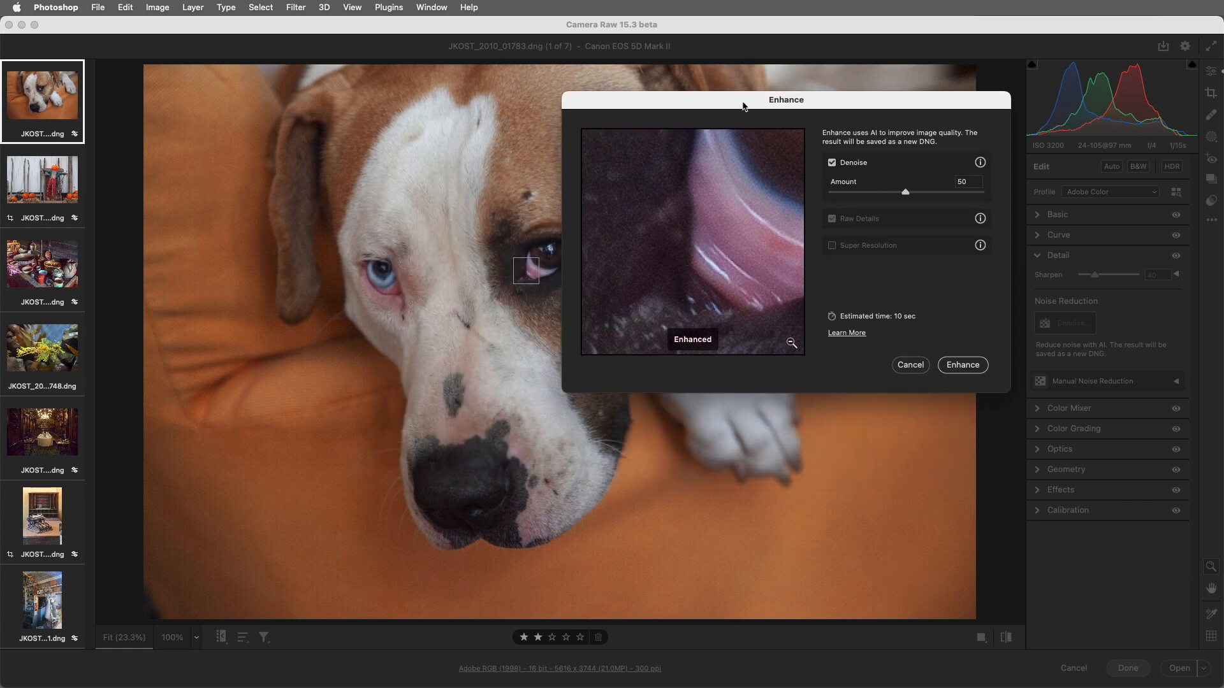
pyautogui.click(384, 274)
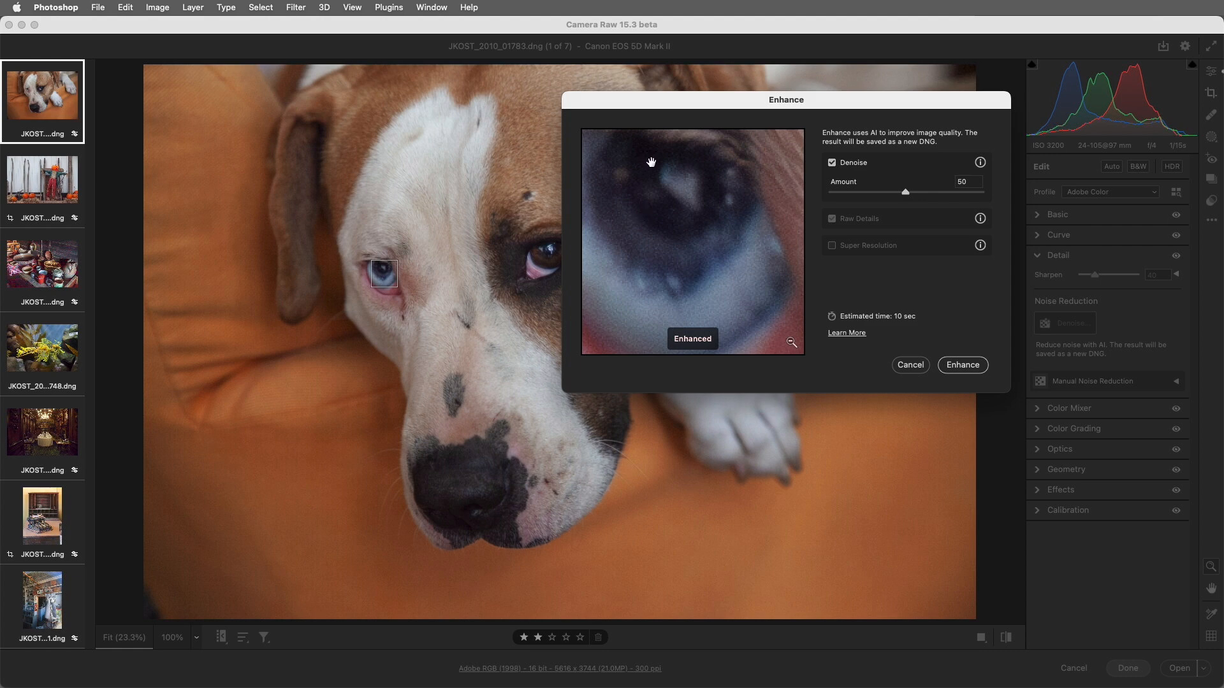
pyautogui.click(700, 232)
# Step: Try the Denoise amount at its maximum and at 1, and toggle Denoise off and on to compare the preview
pyautogui.moveTo(905, 195); pyautogui.dragTo(992, 199)
pyautogui.moveTo(989, 198); pyautogui.dragTo(822, 199)
pyautogui.click(832, 163)
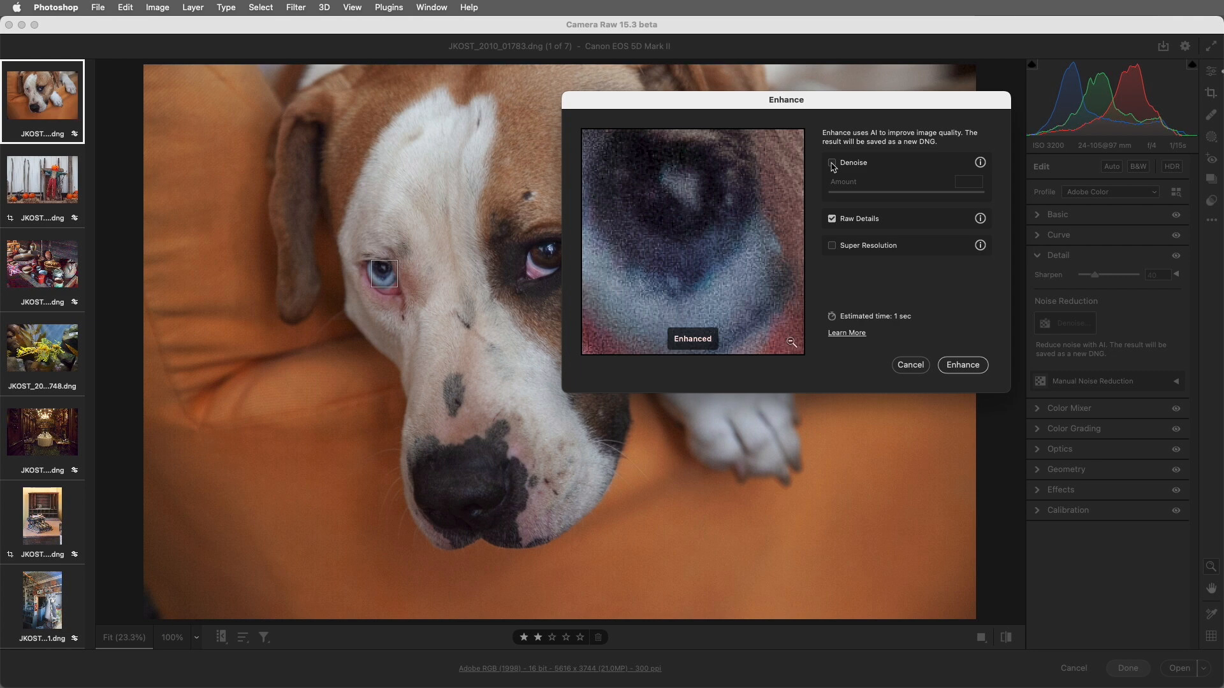
pyautogui.click(832, 164)
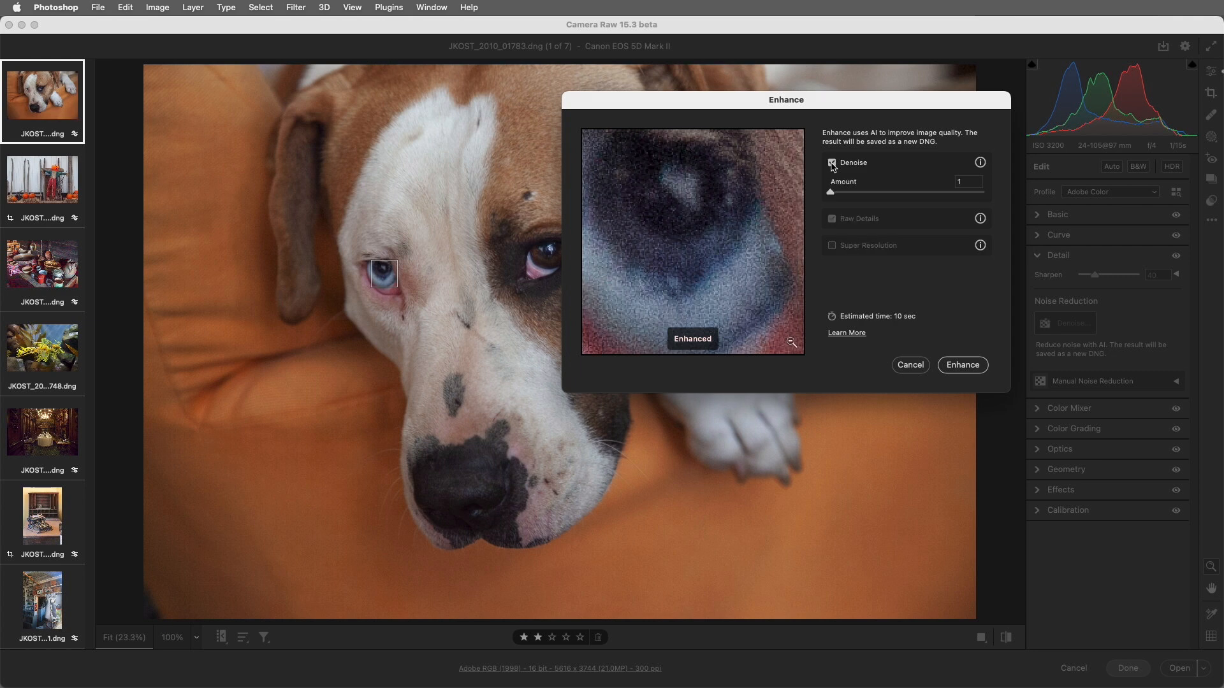
pyautogui.click(832, 164)
pyautogui.click(832, 163)
# Step: Reset the Denoise amount to its default and enhance the dog photo into a new DNG
pyautogui.doubleClick(831, 193)
pyautogui.click(963, 366)
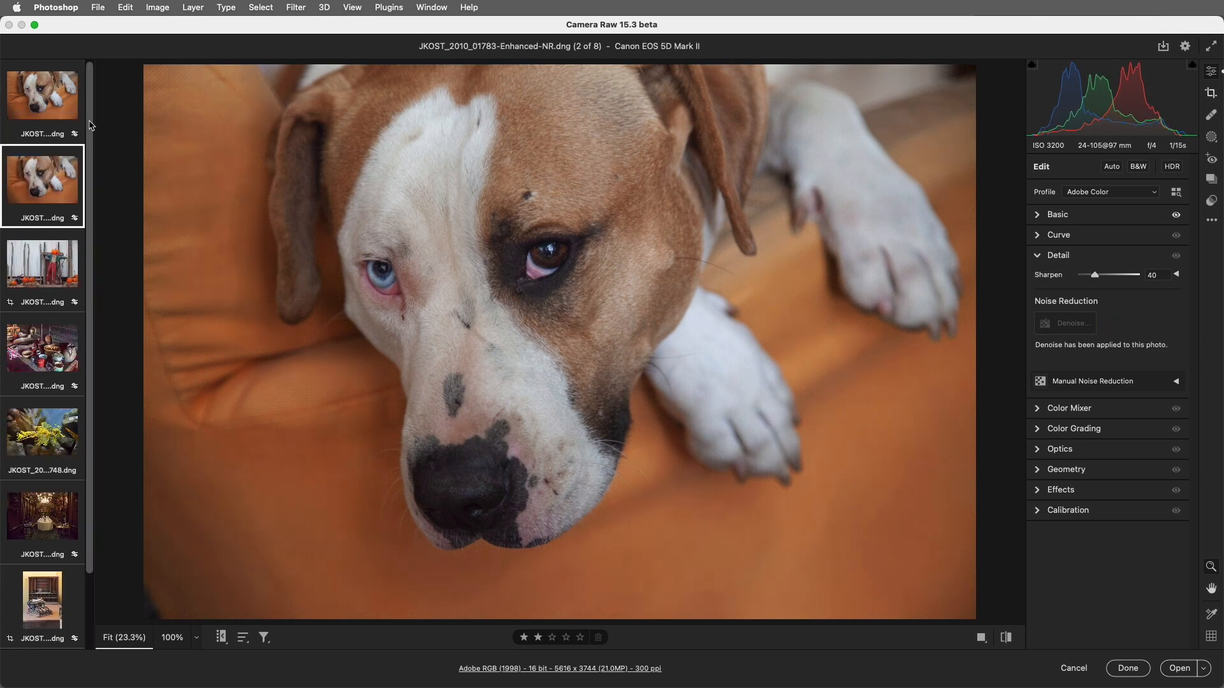
pyautogui.moveTo(66, 188)
pyautogui.moveTo(77, 96)
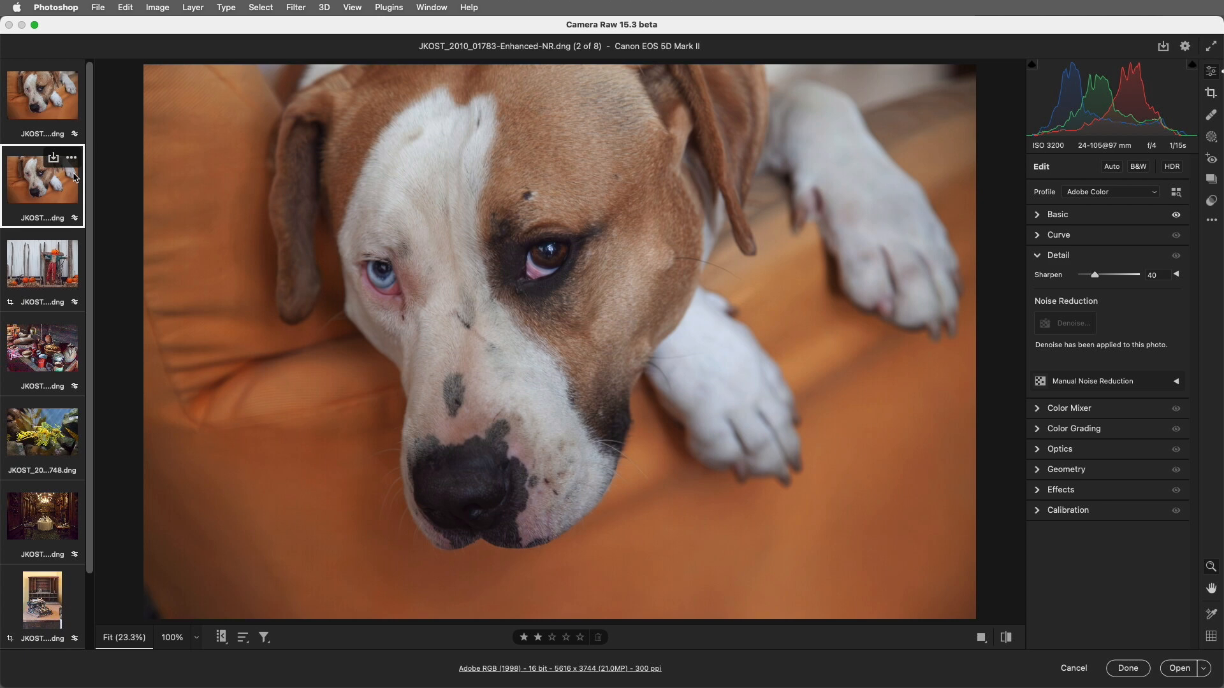
# Step: Look through the Basic adjustments, Healing and Masking tools for the enhanced dog photo, and return to the edit settings
pyautogui.click(1037, 216)
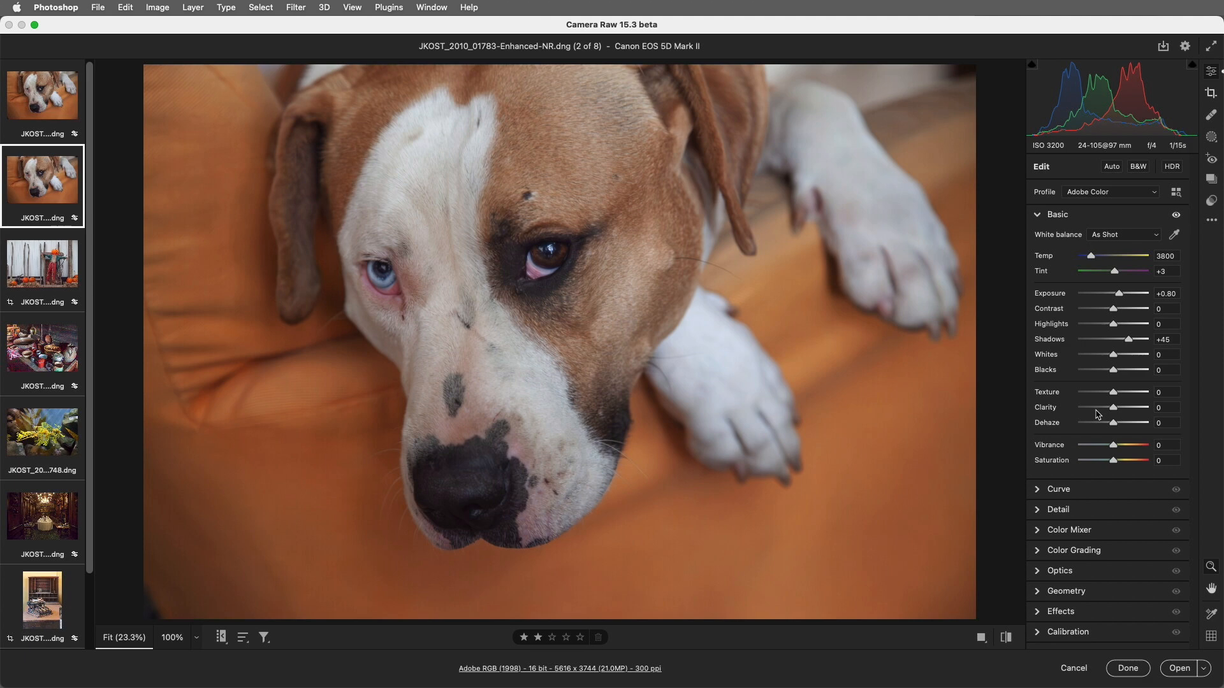
pyautogui.click(1209, 117)
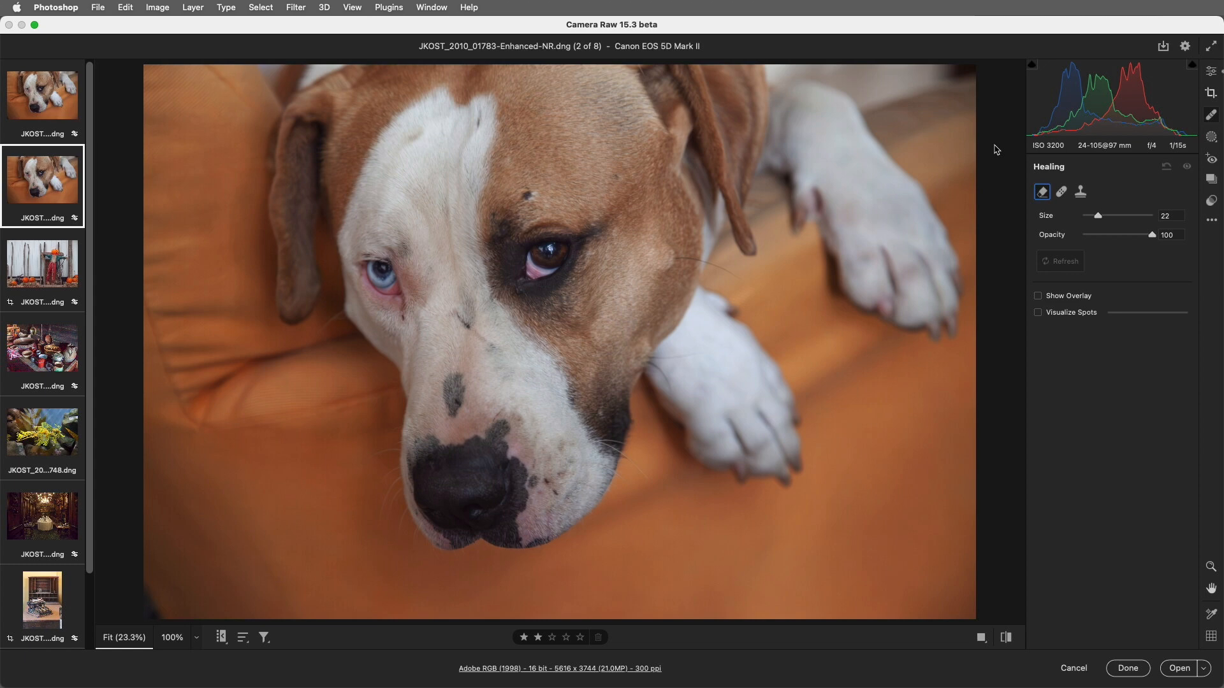
pyautogui.click(1210, 137)
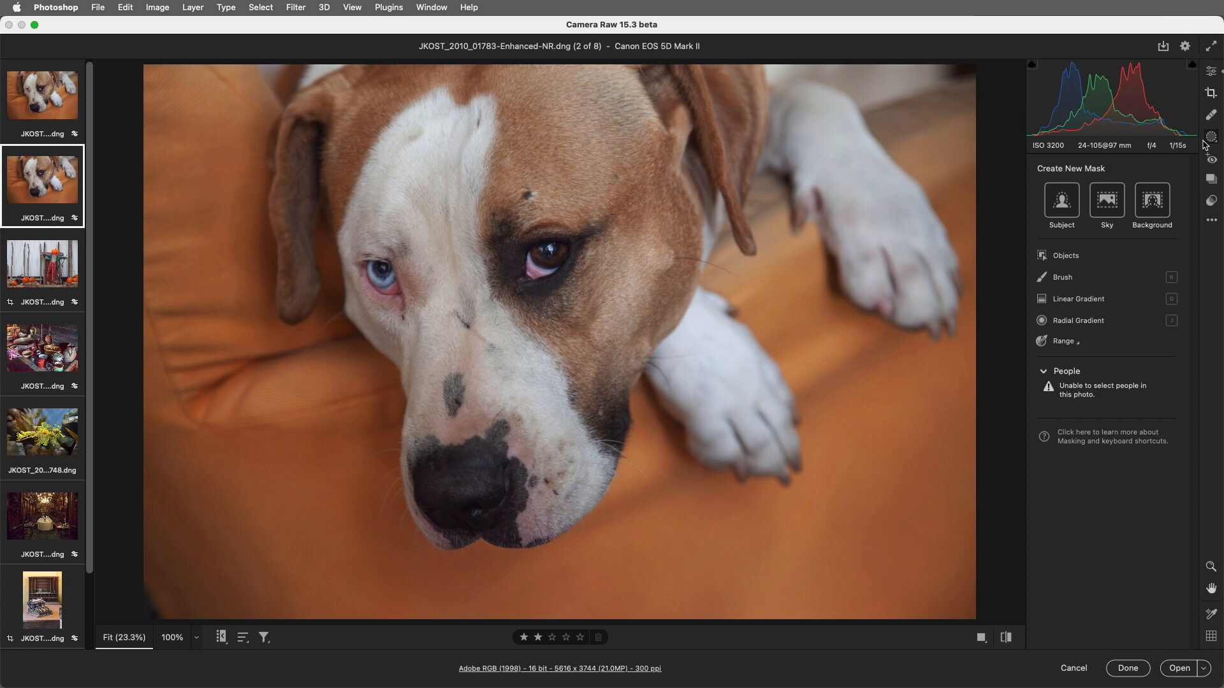
pyautogui.click(1211, 72)
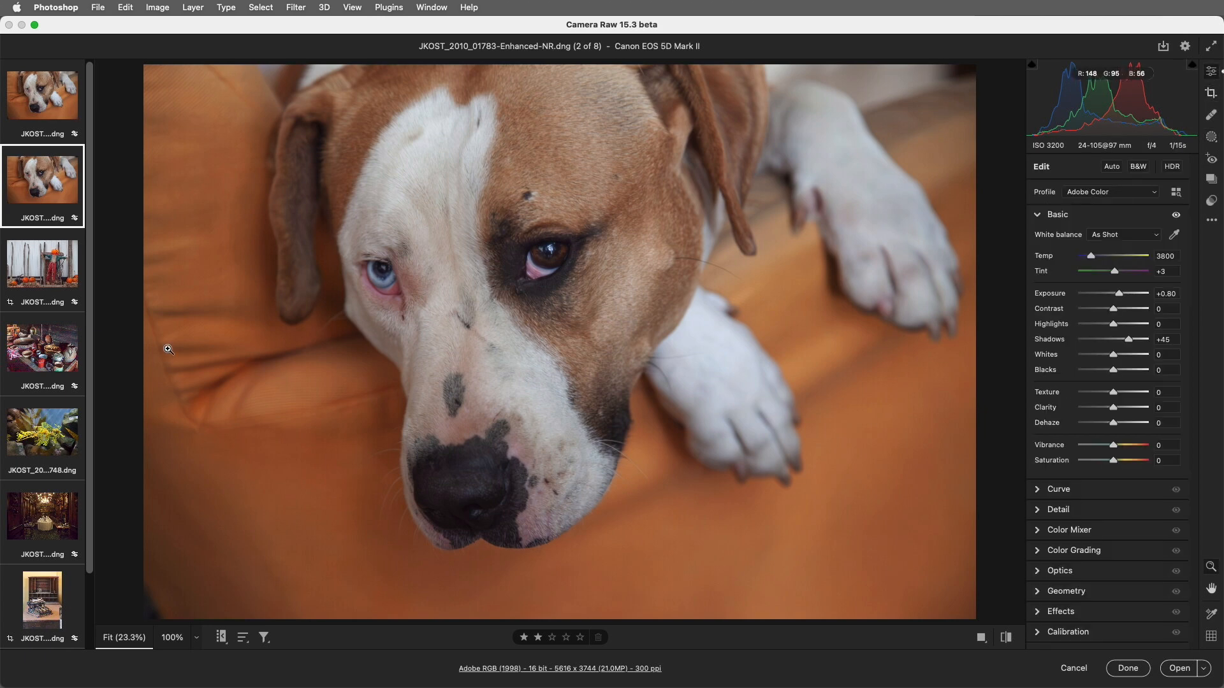
# Step: Select the four photos from the scarecrow through the dining room and show their Detail settings
pyautogui.click(56, 279)
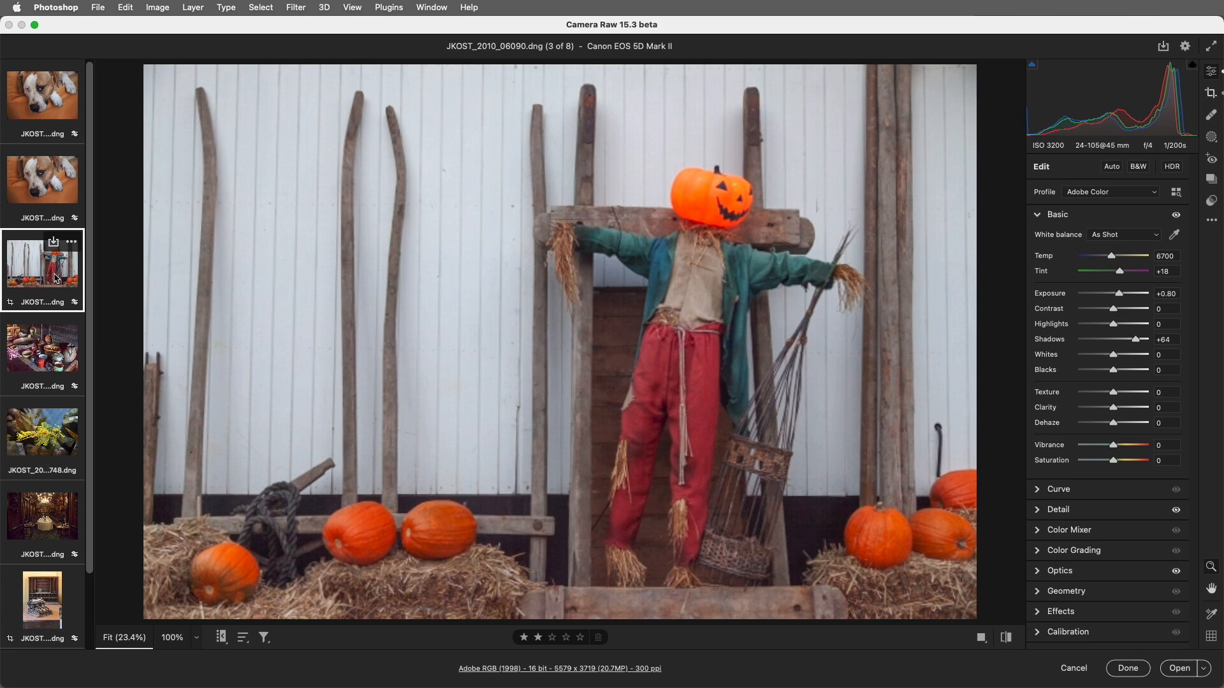
pyautogui.keyDown('shift'); pyautogui.click(61, 532); pyautogui.keyUp('shift')
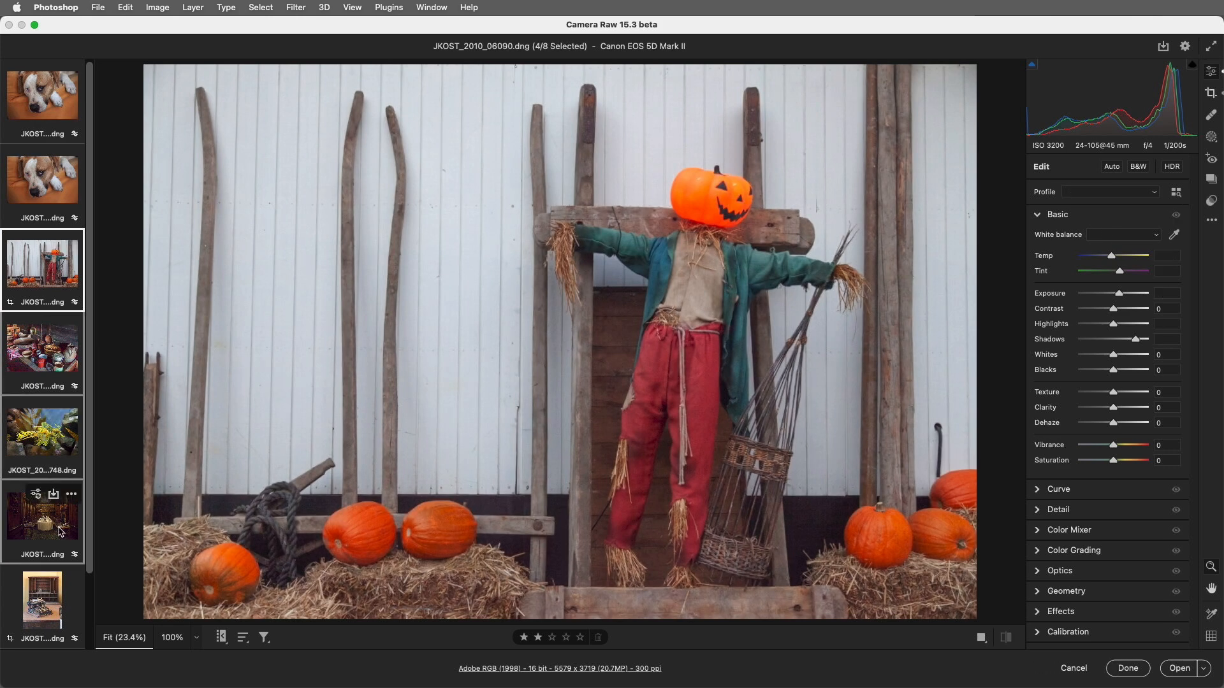
pyautogui.click(1040, 511)
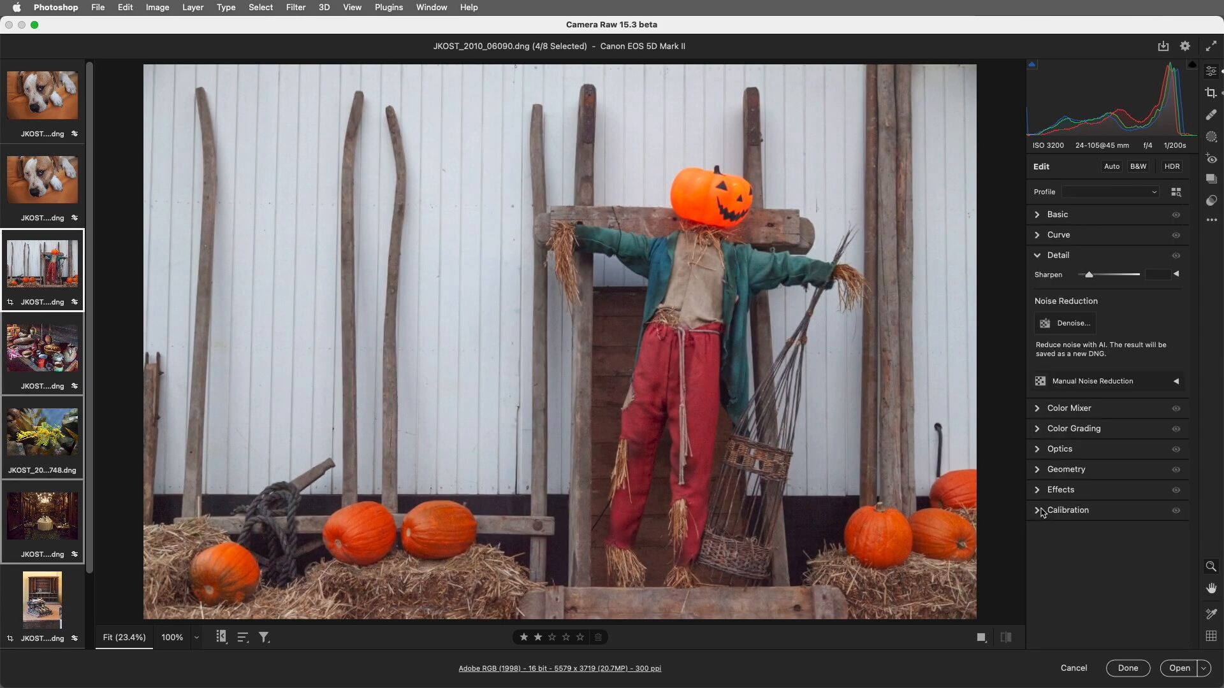
pyautogui.click(1077, 326)
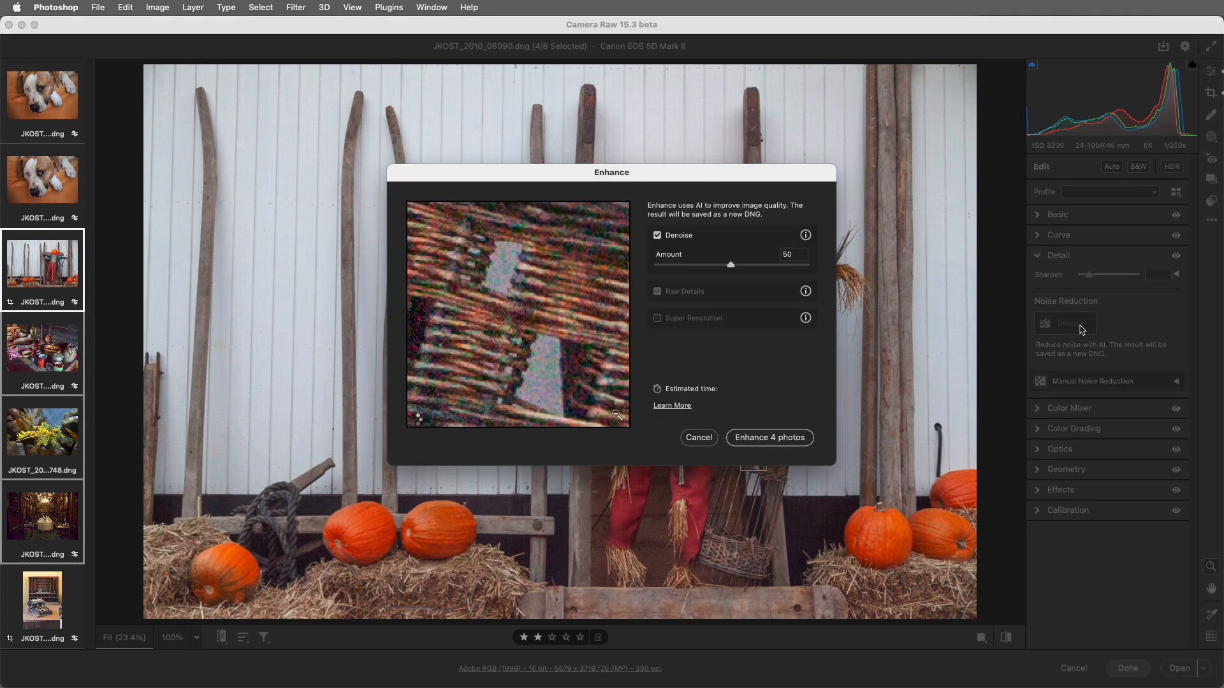
pyautogui.moveTo(730, 268)
pyautogui.mouseDown()
pyautogui.moveTo(761, 269)
pyautogui.moveTo(709, 267)
pyautogui.mouseUp()
pyautogui.click(751, 265)
pyautogui.click(699, 438)
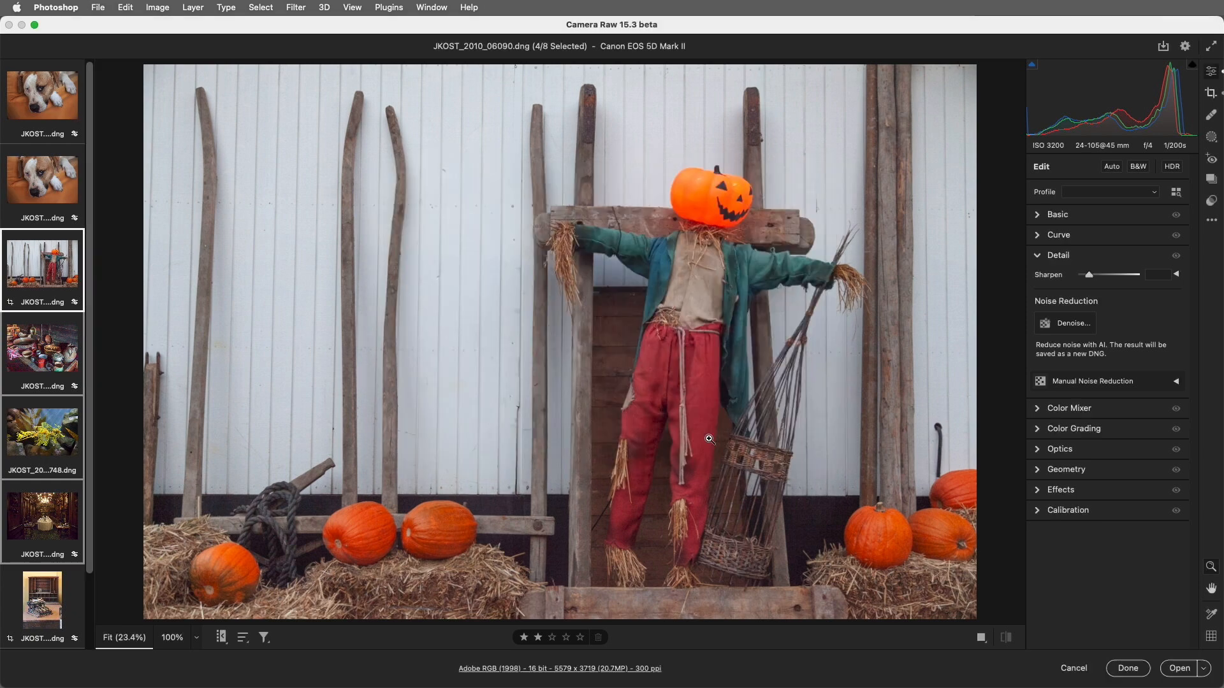
# Step: Apply AI Denoise to the four selected photos directly, without opening the Enhance dialog
pyautogui.press('alt')
pyautogui.press('alt')
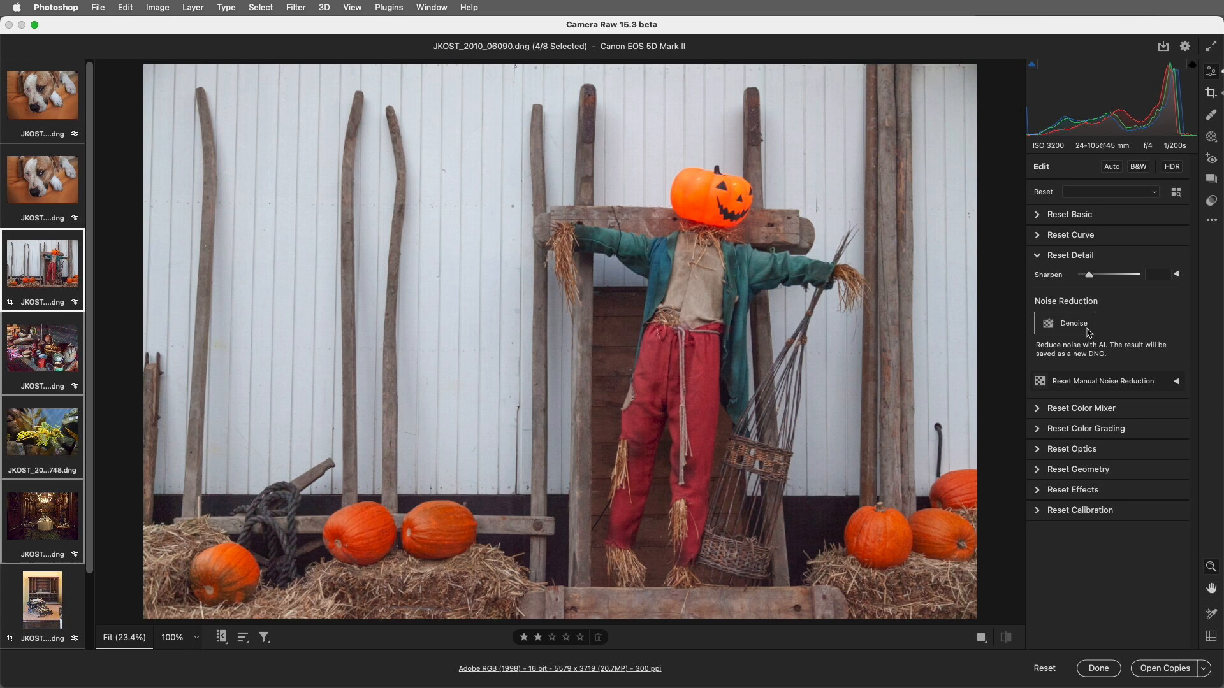
pyautogui.keyDown('alt'); pyautogui.click(1081, 330); pyautogui.keyUp('alt')
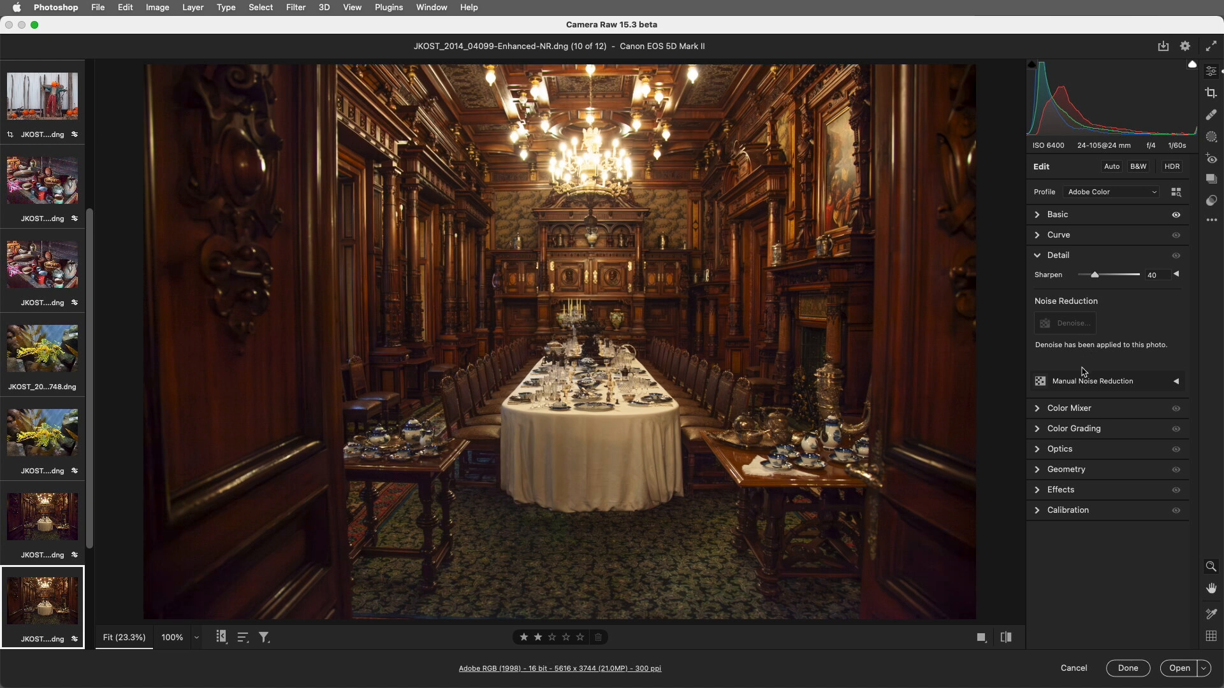
# Step: Show the manual noise reduction controls and set Grain to 16 for the denoised dining-room photo
pyautogui.click(1175, 382)
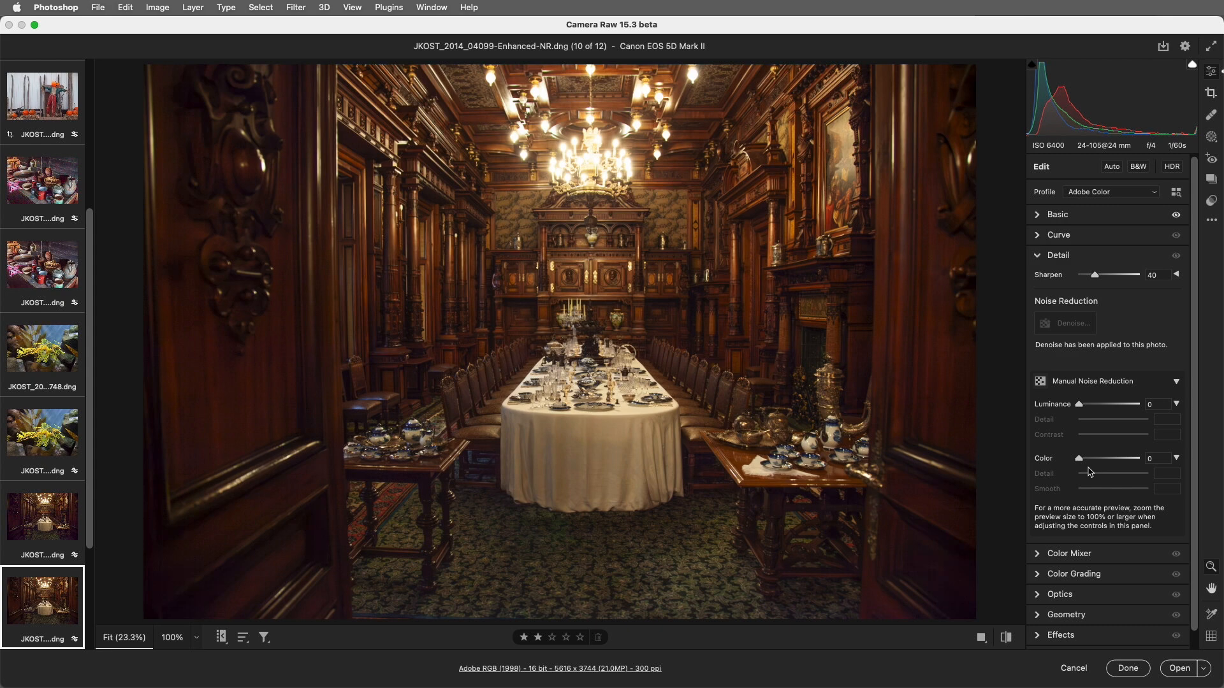
pyautogui.click(653, 401)
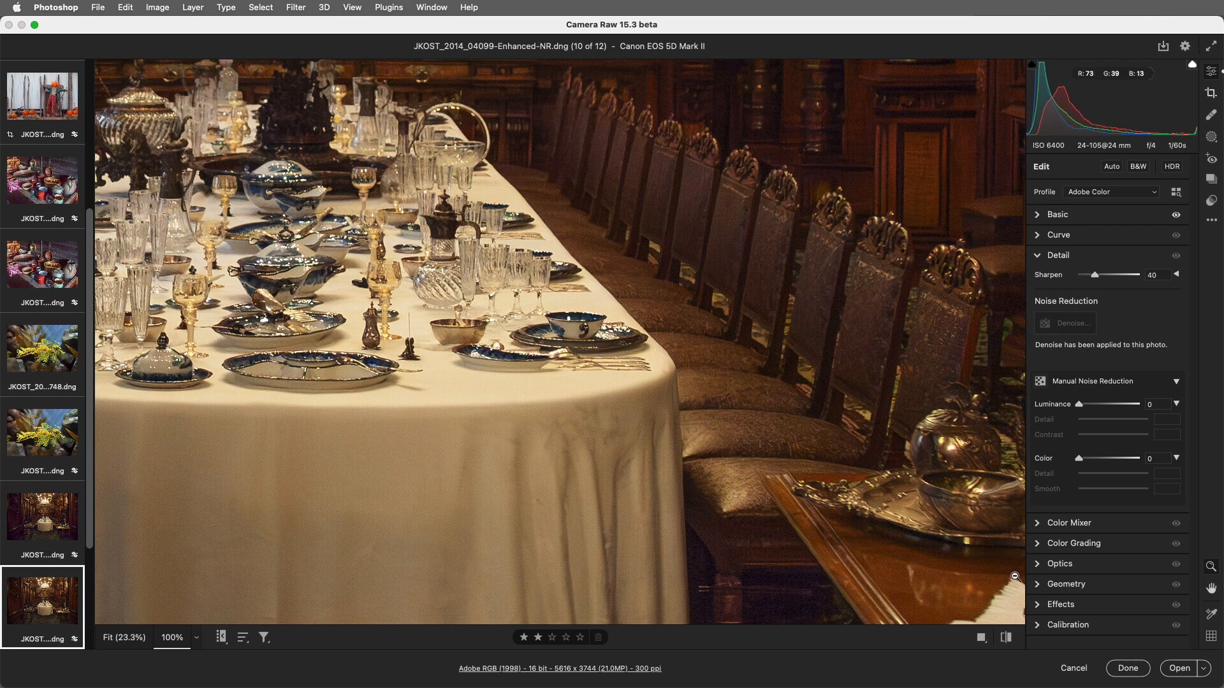
pyautogui.click(1039, 605)
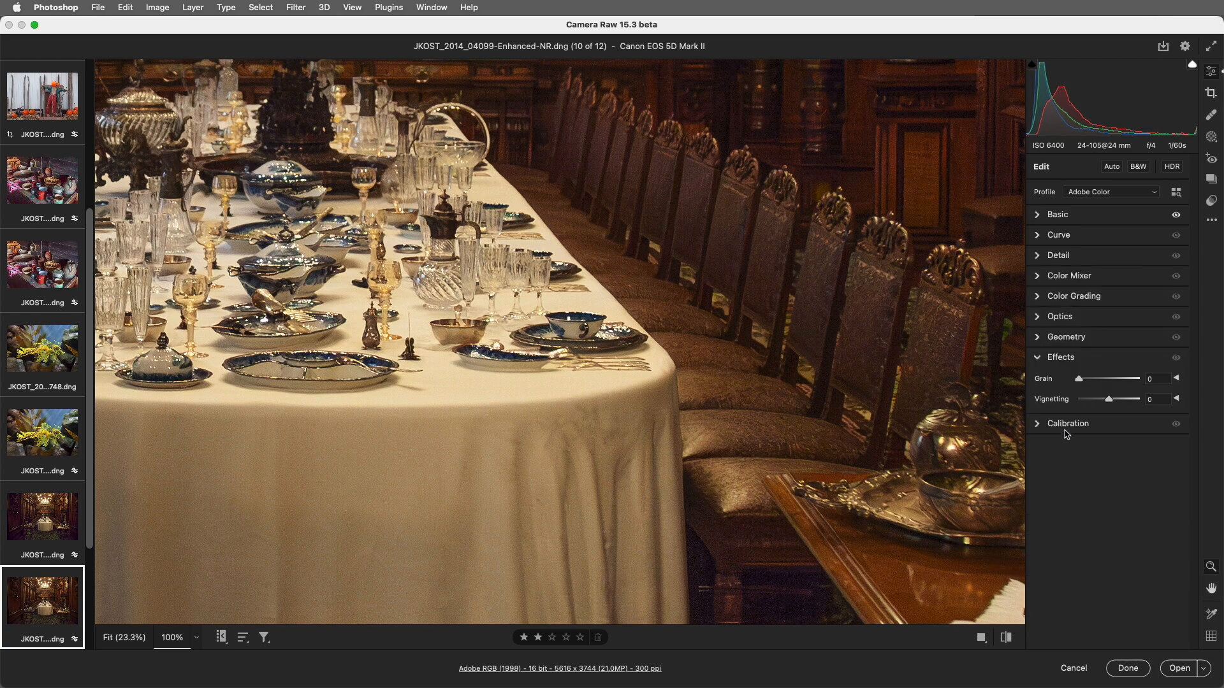
pyautogui.moveTo(1077, 381); pyautogui.dragTo(1088, 380)
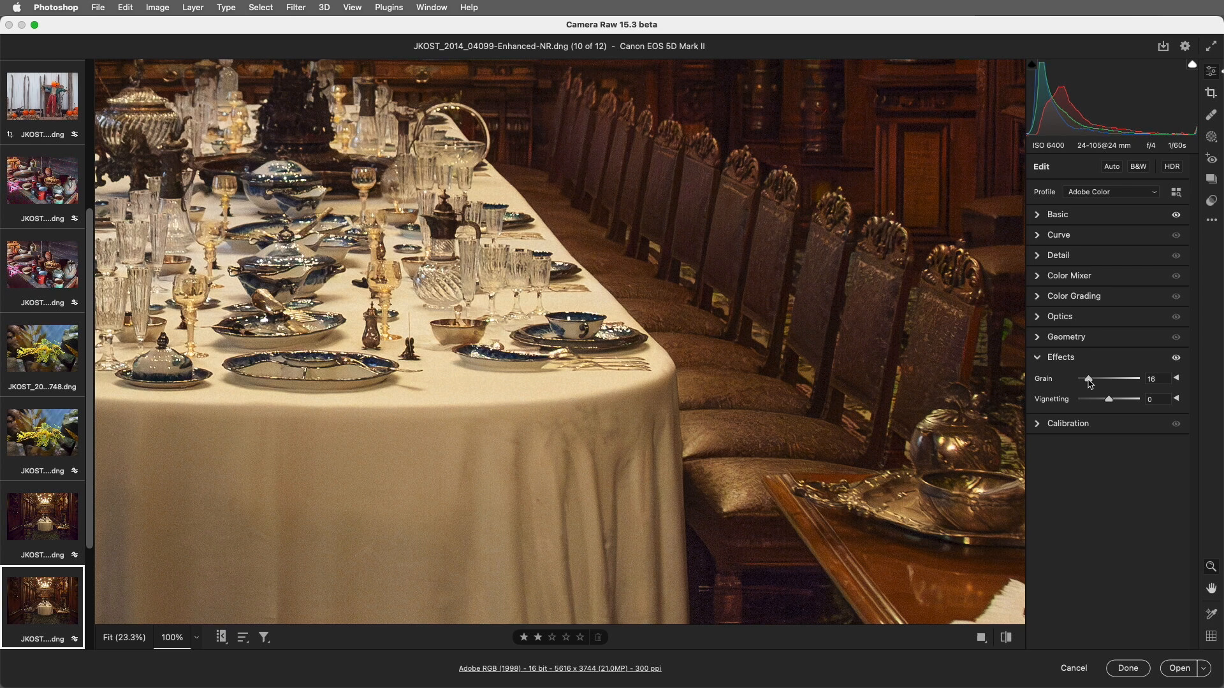